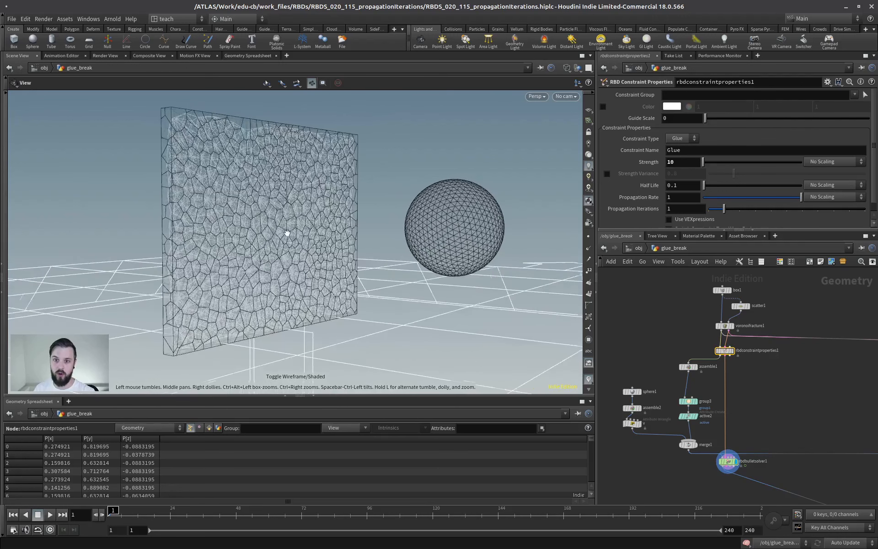
Step: Switch the viewport to shaded display, play the sphere breaking the wall, and return to the first frame
key("w")
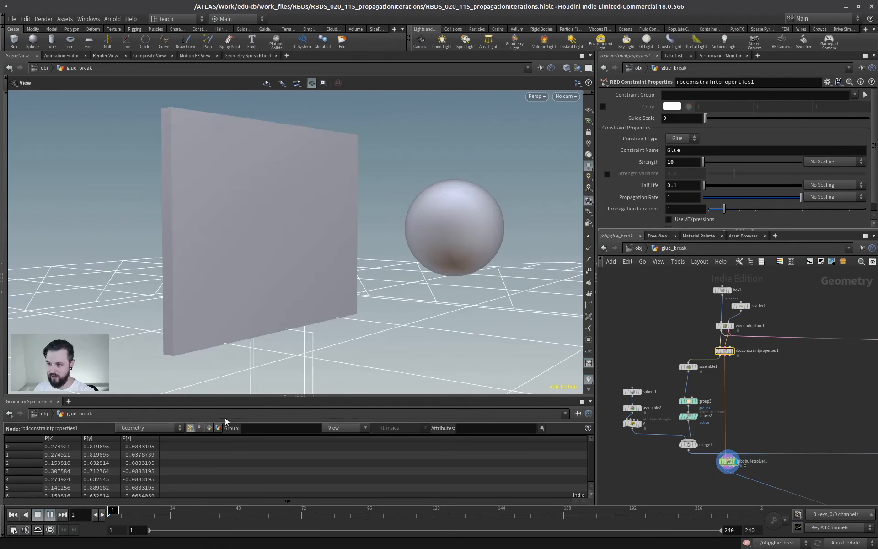
key("Up")
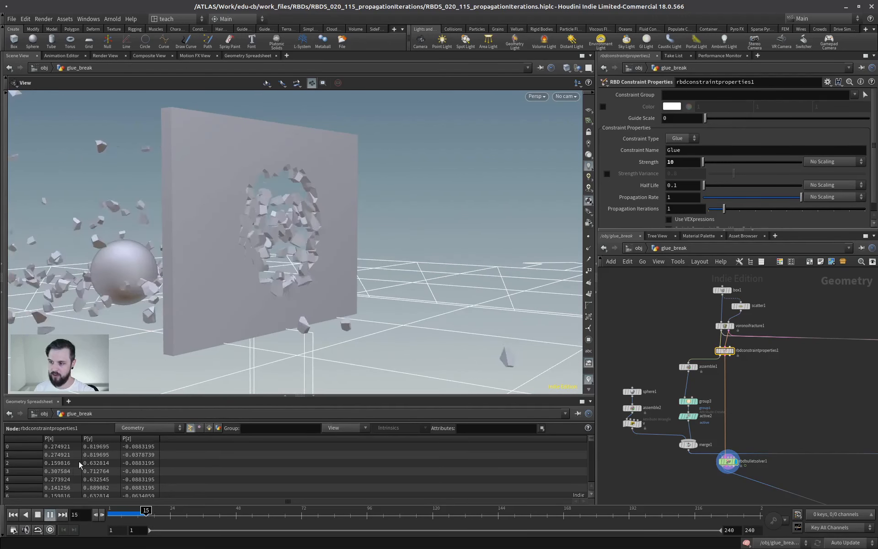
key("ctrl+Up")
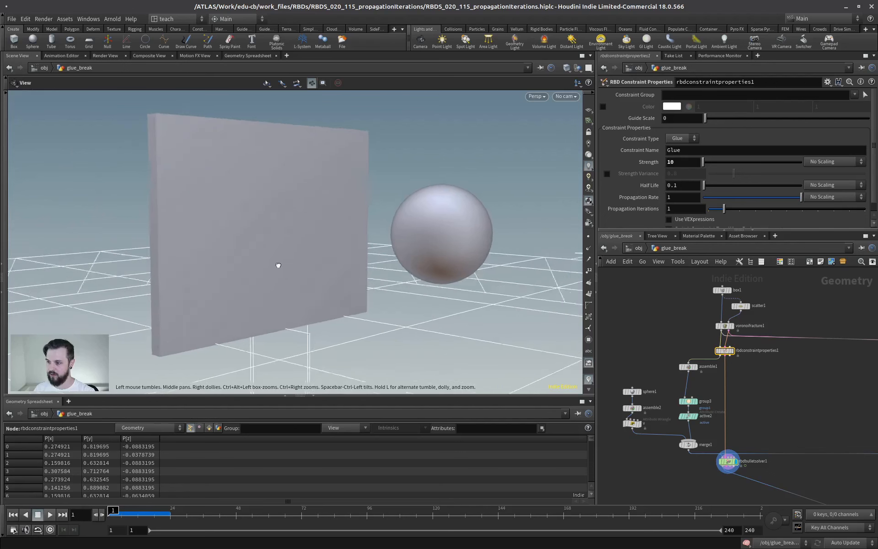
left_click_drag(278, 265, 269, 261)
scroll(764, 364, "up", 2)
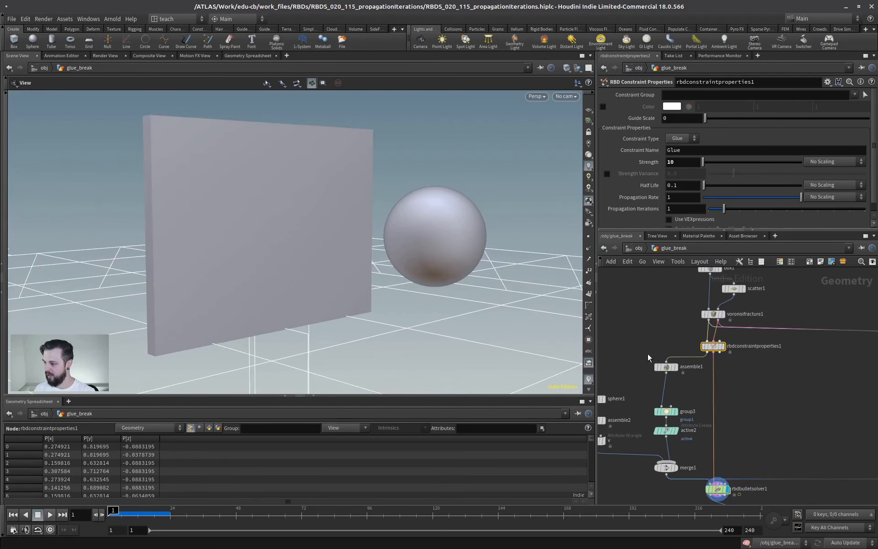
Step: Inspect the assemble1 parameters and display group3 to view its bounding box group on the wall
middle_click_drag(663, 341, 725, 332)
left_click(728, 357)
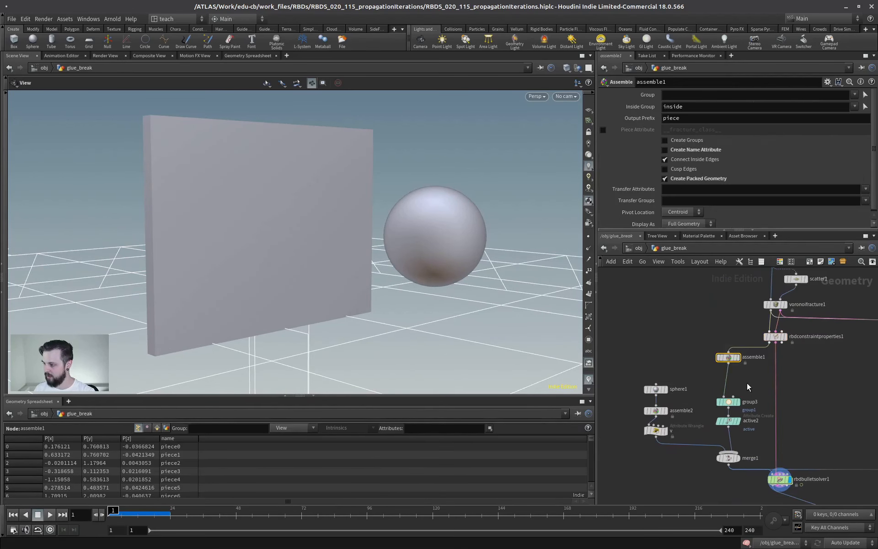
scroll(748, 384, "up", 1)
left_click(728, 404)
left_click(737, 403)
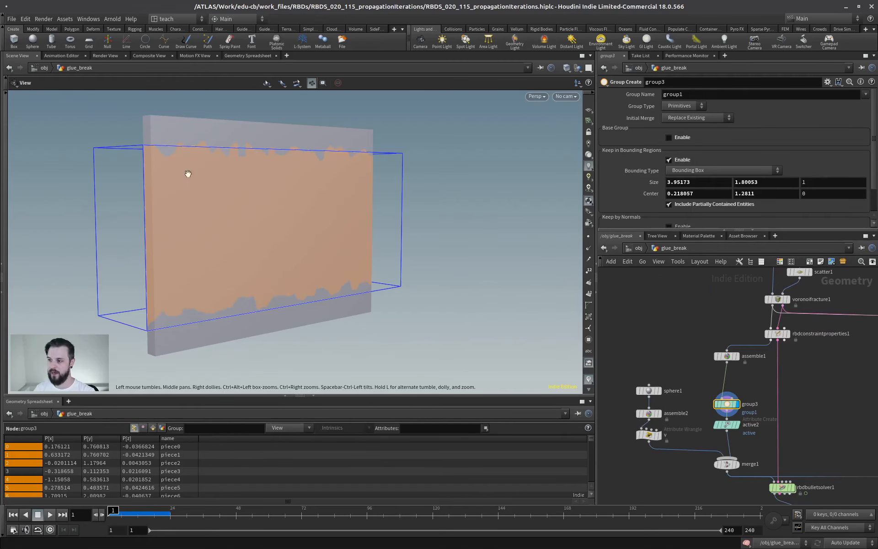
Step: Display the sphere1 node and inspect the code of the attribute wrangle v
middle_click_drag(670, 384, 689, 355)
scroll(689, 354, "up", 1)
left_click(677, 361)
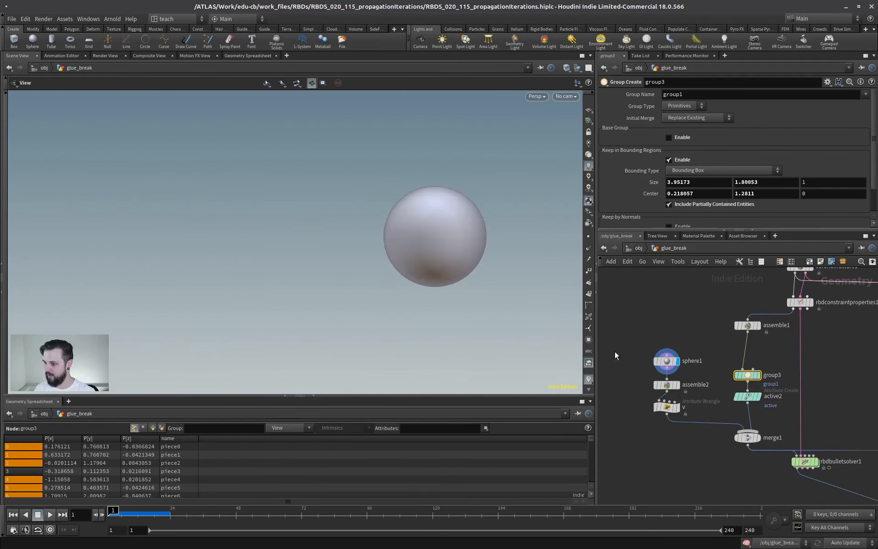
left_click(671, 411)
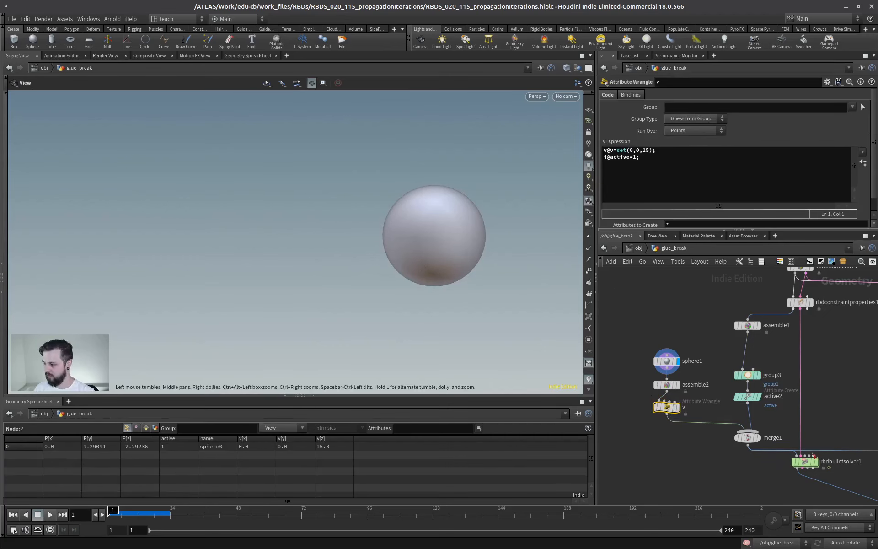
Step: Display rbdbulletsolver1, play its simulation, and view the broken wall from several angles
left_click(816, 462)
left_click(809, 462)
left_click(50, 514)
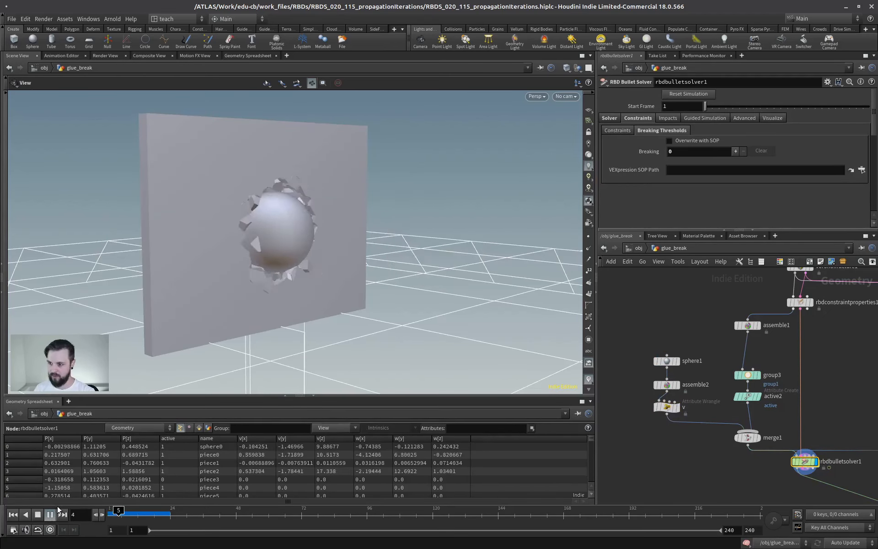
left_click_drag(327, 231, 251, 248)
middle_click_drag(268, 246, 317, 295)
left_click_drag(316, 295, 345, 283)
right_click_drag(345, 283, 346, 274)
left_click_drag(346, 274, 302, 223)
Step: Go to frame 5 and examine the pieces around the sphere's impact in wireframe and shaded display
key("w")
left_click_drag(167, 515, 118, 510)
left_click_drag(289, 248, 248, 234)
right_click_drag(247, 234, 322, 214)
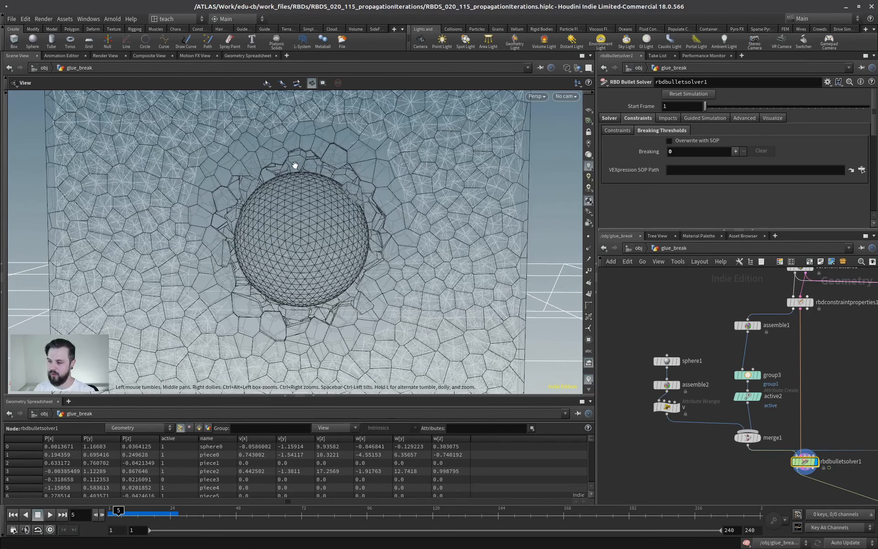
key("shift+w")
left_click_drag(275, 269, 282, 269)
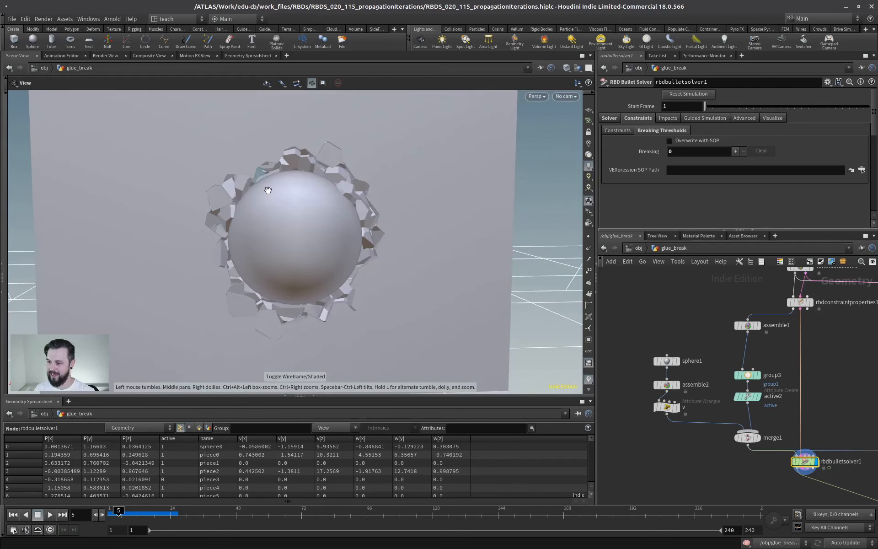
Step: Play the simulation on to frame 61, stop it, and view the hole in the wall
left_click(50, 515)
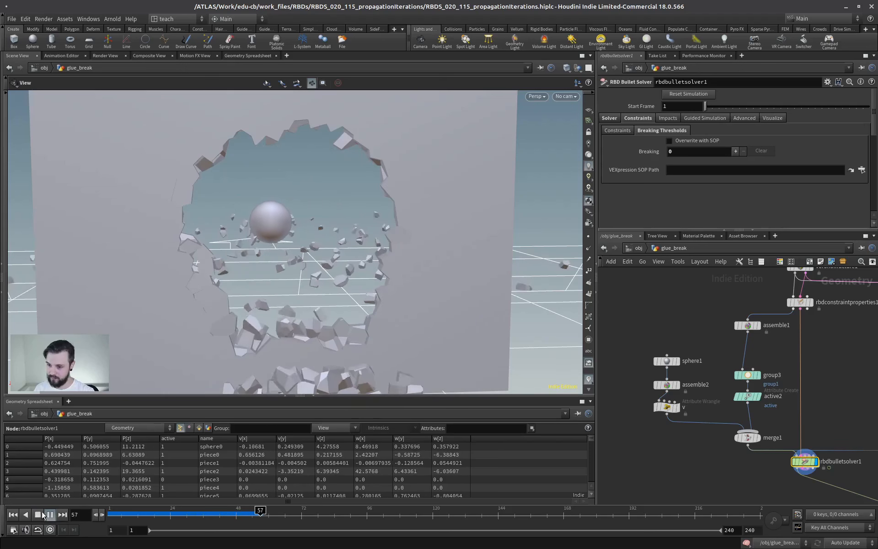
key("Escape")
right_click_drag(342, 244, 293, 270)
left_click_drag(353, 224, 382, 192)
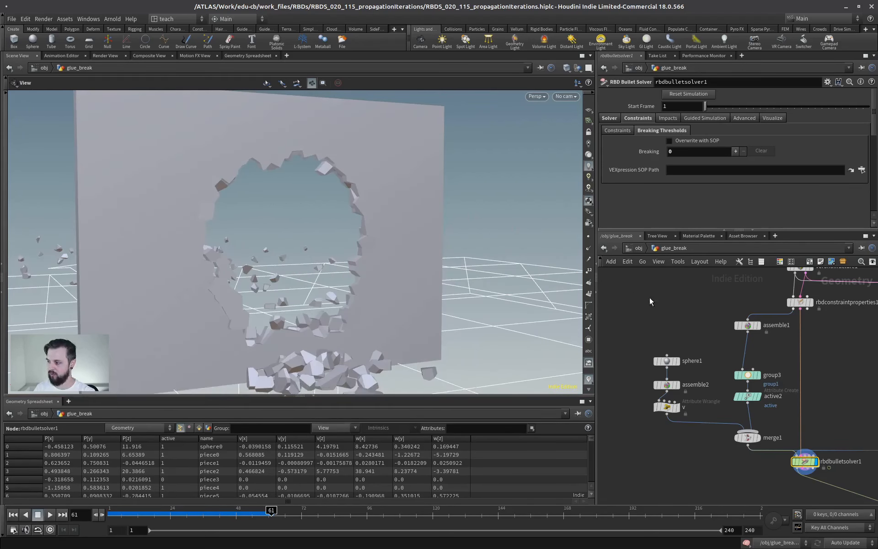
Step: Show the parameters of rbdconstraintproperties1 and enlarge the parameter area to reveal all its constraint settings
middle_click_drag(766, 302, 712, 339)
left_click(745, 340)
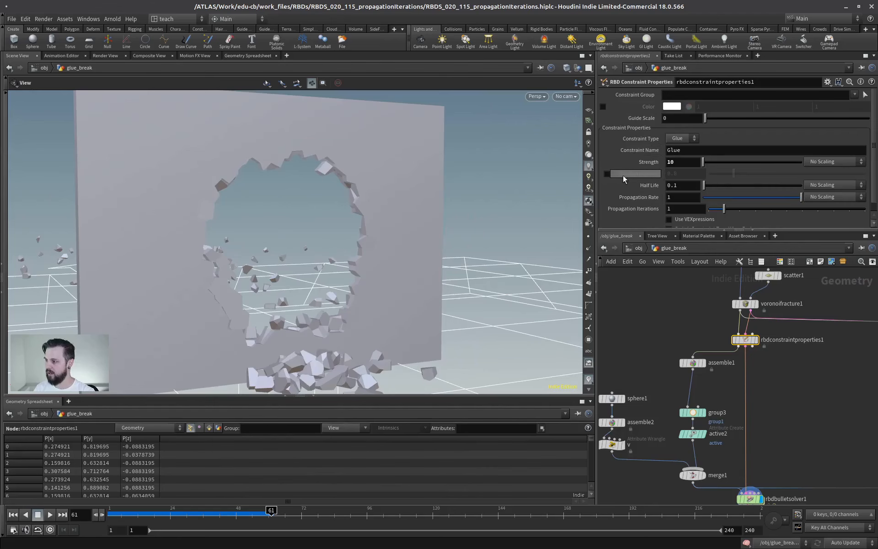
left_click_drag(640, 230, 640, 269)
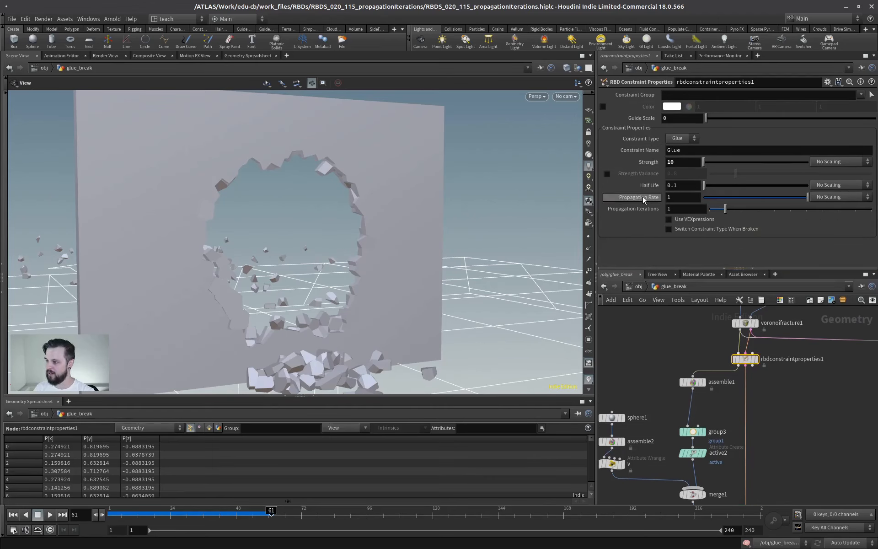
Step: Examine the pieces around the hole in wireframe display alongside the Propagation Iterations setting of rbdconstraintproperties1
key("w")
scroll(417, 150, "up", 3)
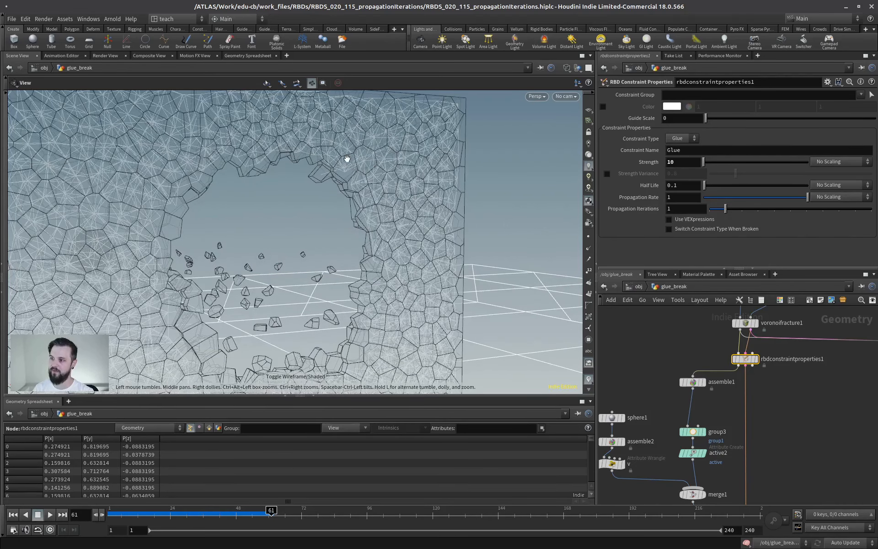
left_click_drag(343, 166, 318, 110)
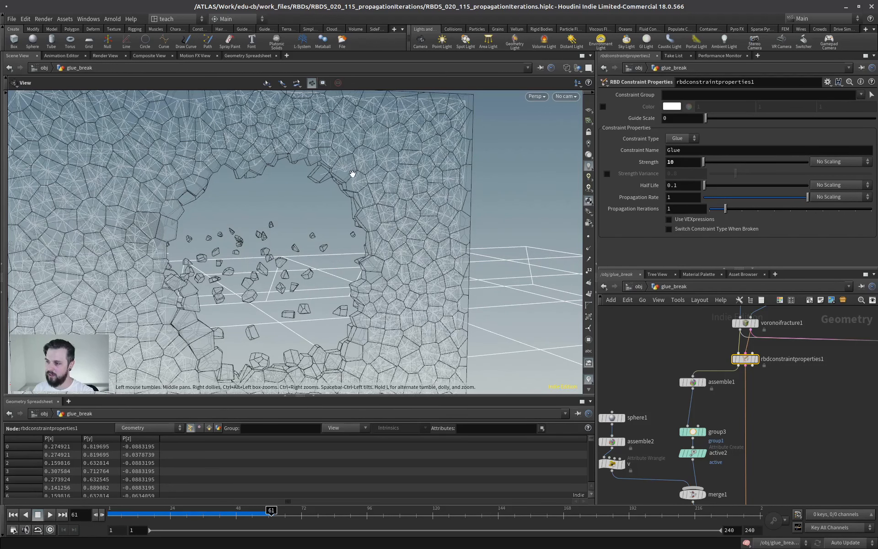
left_click(685, 207)
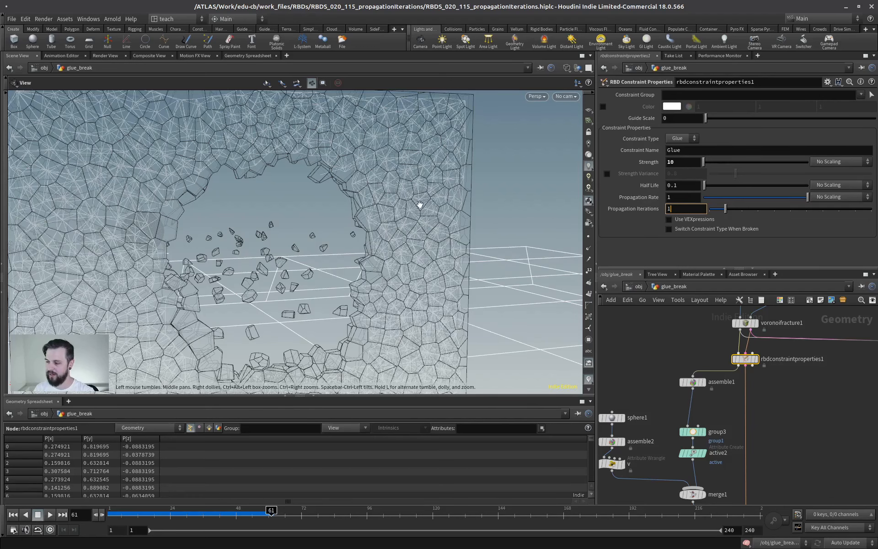
left_click_drag(289, 216, 409, 290)
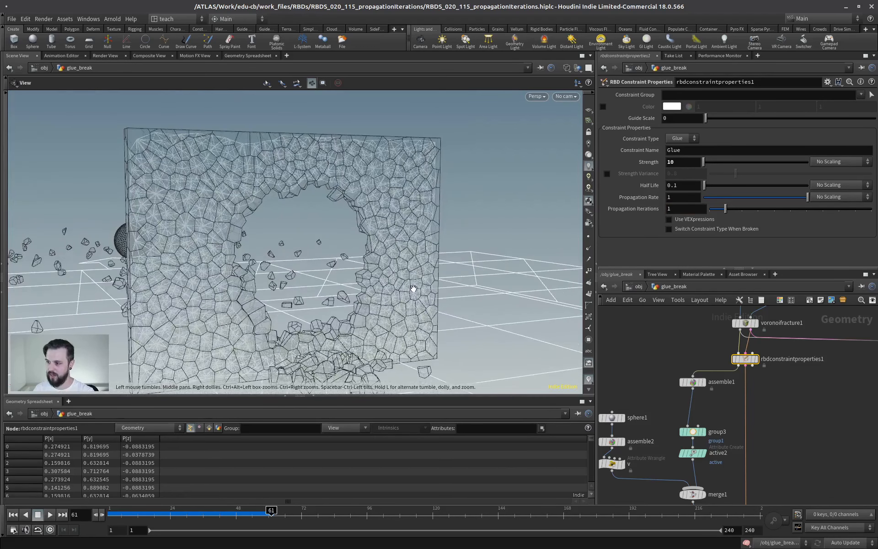
Step: Display rbdbulletsolver2, interrupt its cooking, and return to the first frame
middle_click_drag(805, 386, 667, 384)
scroll(780, 420, "up", 2)
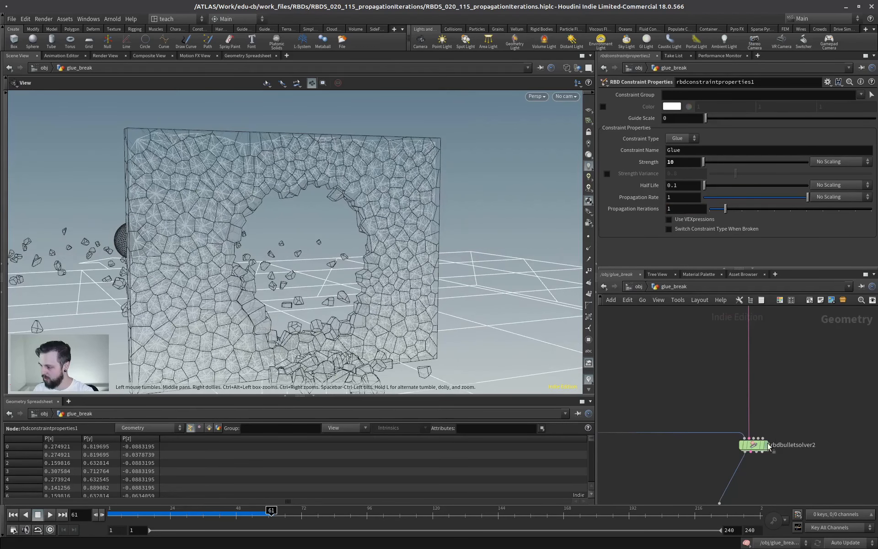
key("Escape")
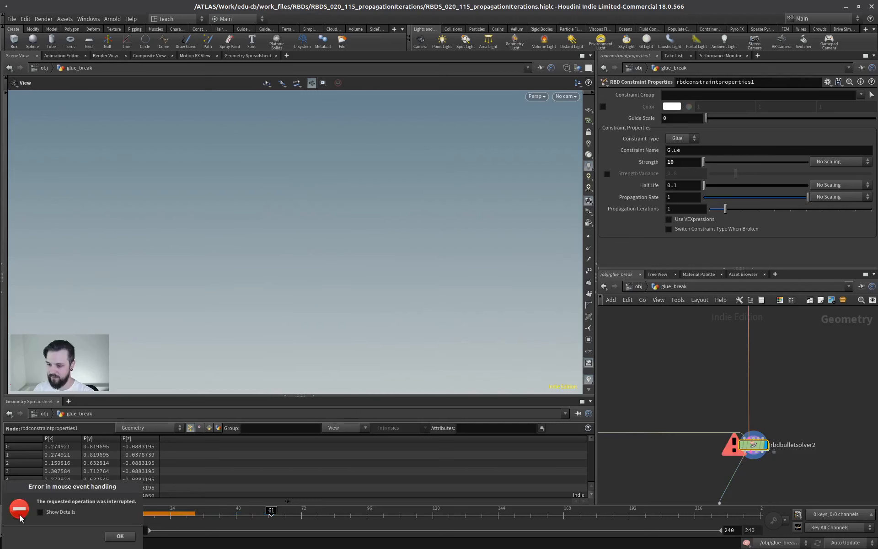
key("Escape")
left_click(14, 514)
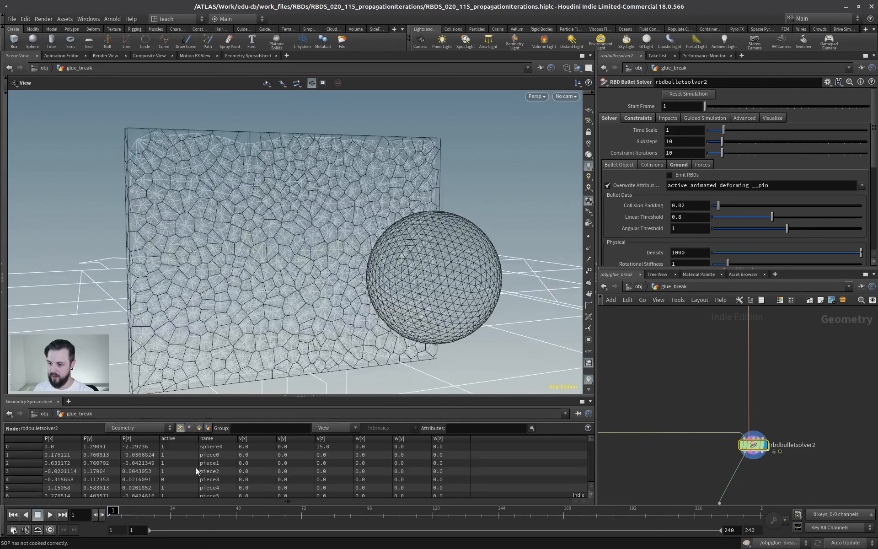
Step: Select rbdconstraintproperties2 and check its Propagation Iterations value
middle_click_drag(777, 345, 754, 419)
left_click(725, 343)
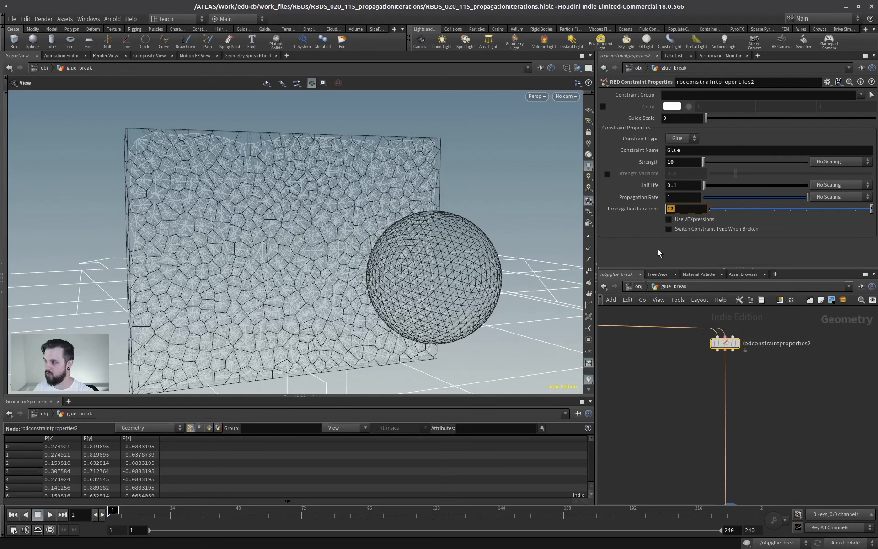
left_click(649, 396)
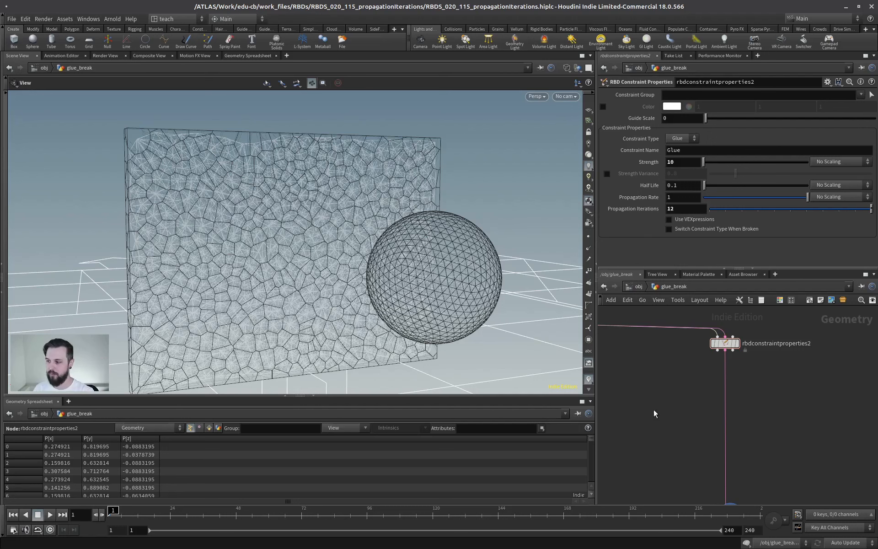
Step: Play the rbdbulletsolver2 simulation in shaded display up to frame 55 and view the broken wall from the front
scroll(678, 427, "down", 3)
middle_click_drag(681, 429, 661, 355)
scroll(714, 372, "up", 2)
left_click(679, 415)
key("shift+w")
left_click_drag(302, 307, 316, 302)
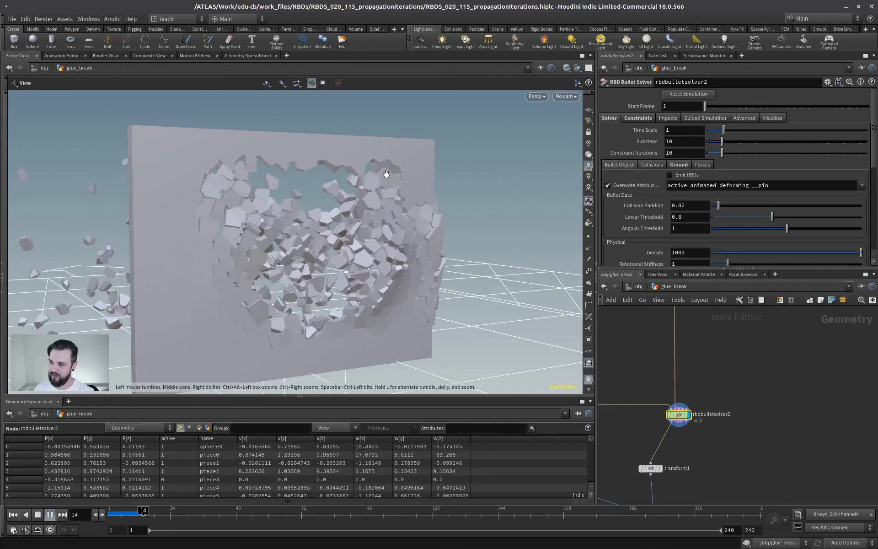
left_click_drag(354, 222, 303, 198)
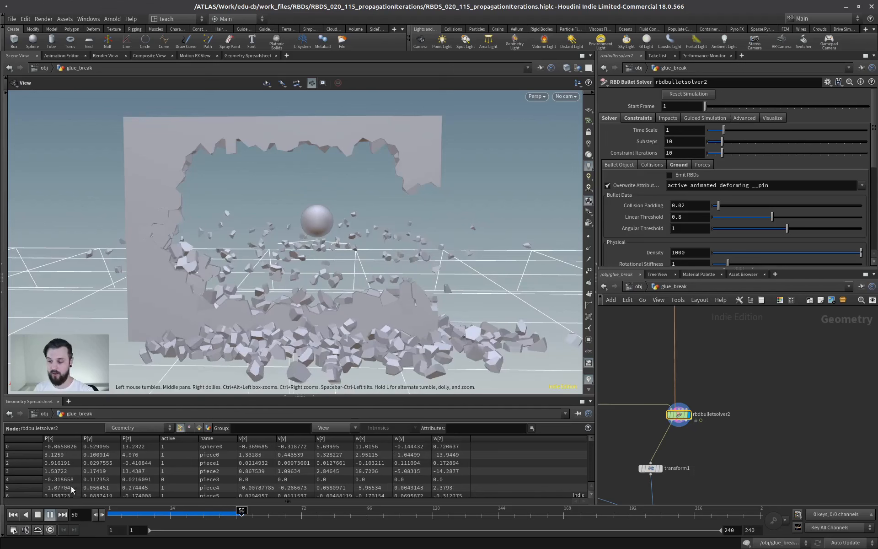
left_click(51, 515)
Step: Display merge2 and frame both simulated walls side by side
middle_click_drag(732, 445, 808, 345)
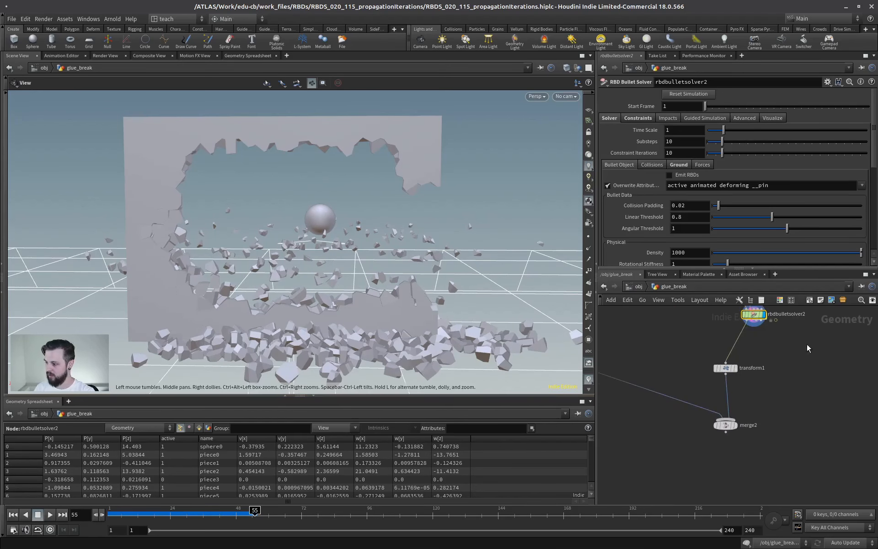
left_click(736, 425)
left_click(726, 425)
scroll(366, 294, "down", 5)
mouse_move(367, 295)
left_mouse_down()
mouse_move(402, 302)
mouse_move(373, 301)
left_mouse_up()
scroll(374, 302, "up", 5)
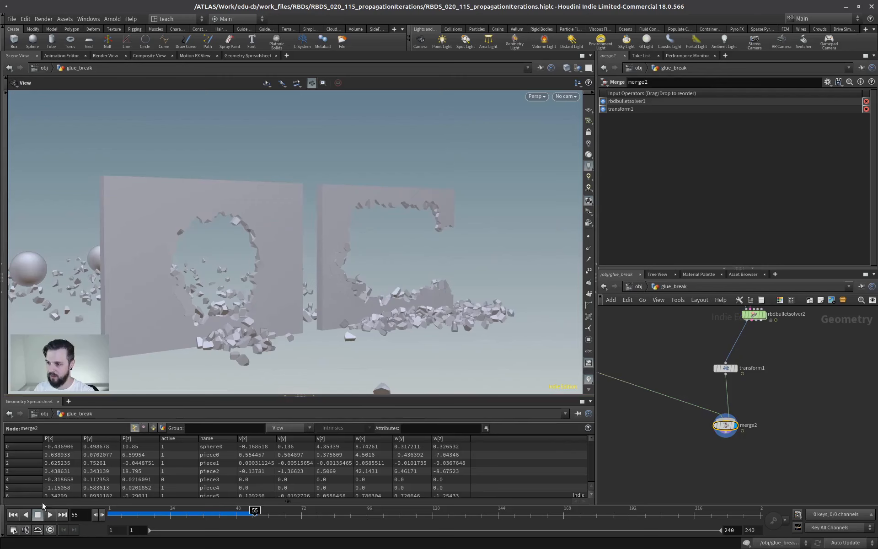
Step: Play the merged simulations from the first frame and stop at frame 49 to compare the two walls
left_click(13, 514)
key("Up")
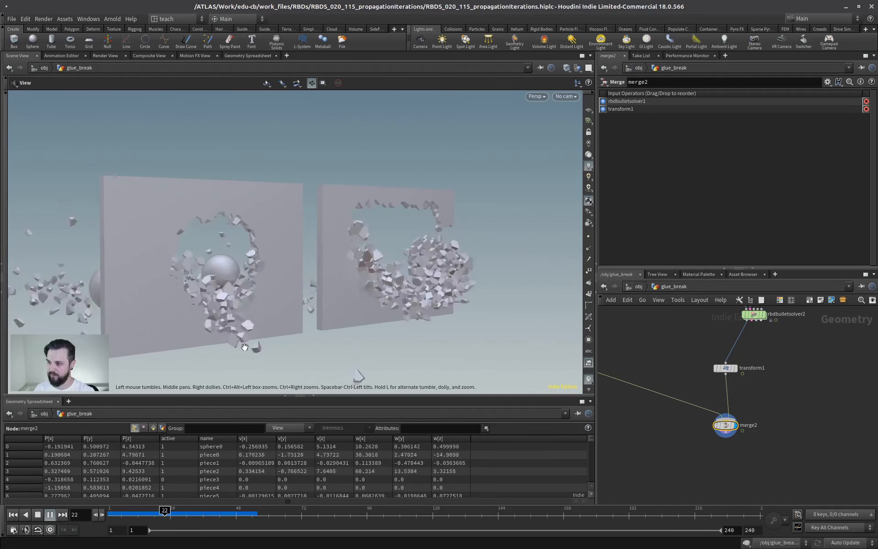
key("Up")
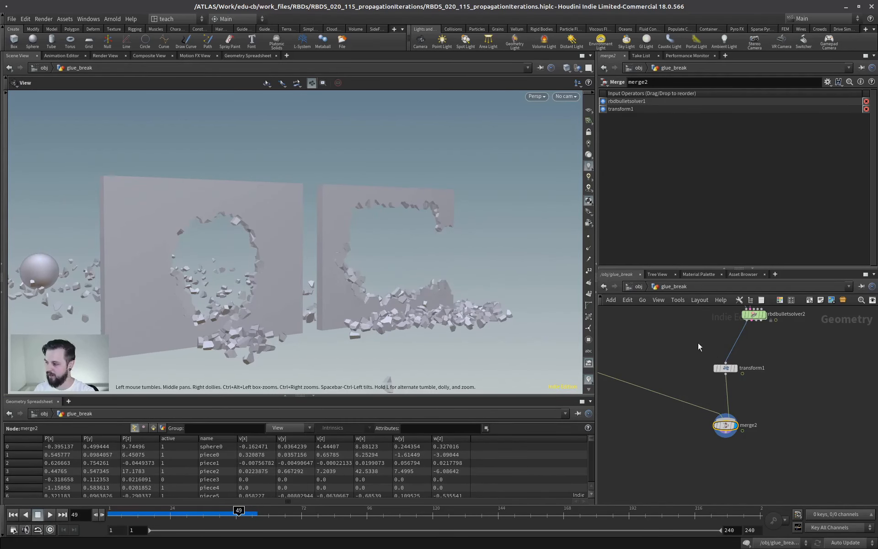
Step: Set Propagation Iterations to 4 on rbdconstraintproperties2
middle_click_drag(698, 346, 668, 478)
left_click(692, 393)
left_click_drag(680, 209, 646, 212)
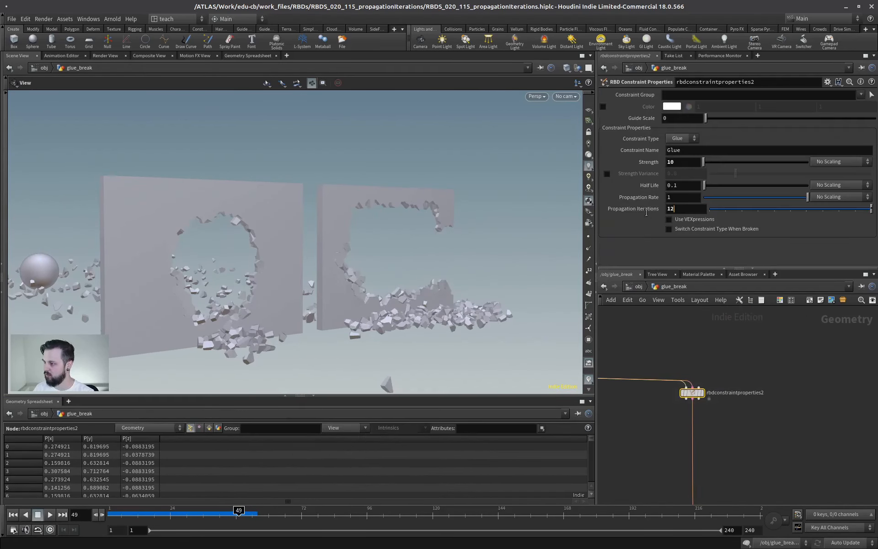
key("Return")
Step: Display rbdbulletsolver2, rerun its simulation from the first frame, and stop at frame 33
middle_click_drag(709, 476, 715, 380)
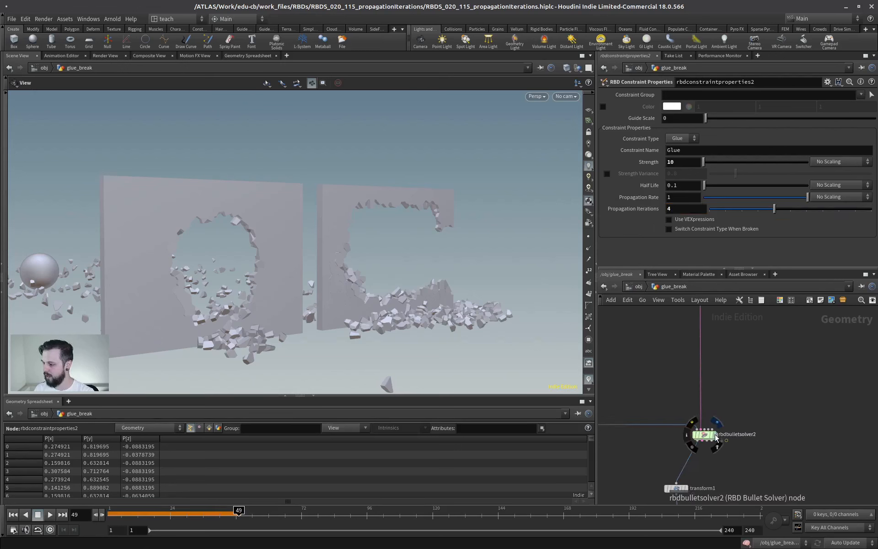
left_click(715, 434)
left_click(704, 435)
left_click(16, 515)
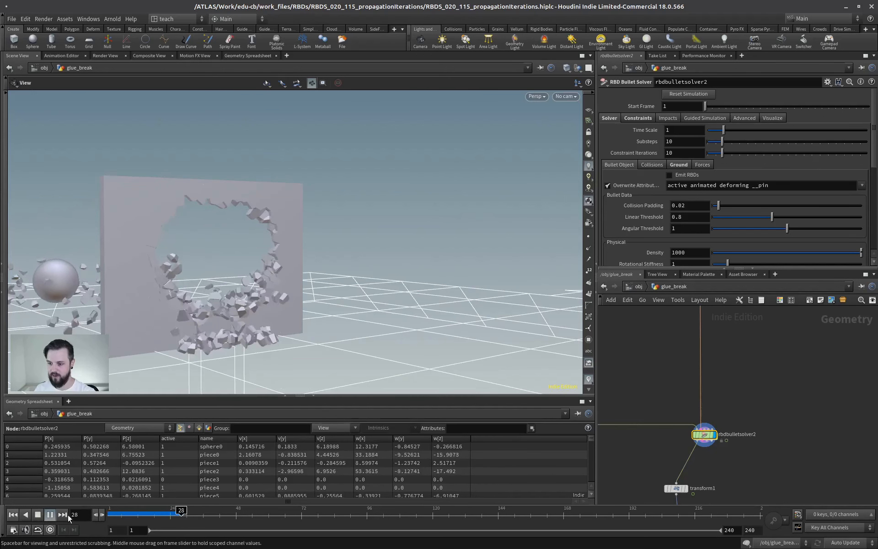
left_click(39, 515)
Step: Display merge2 again and view both walls from the front to compare the breakage at frame 33
middle_click_drag(690, 451, 795, 349)
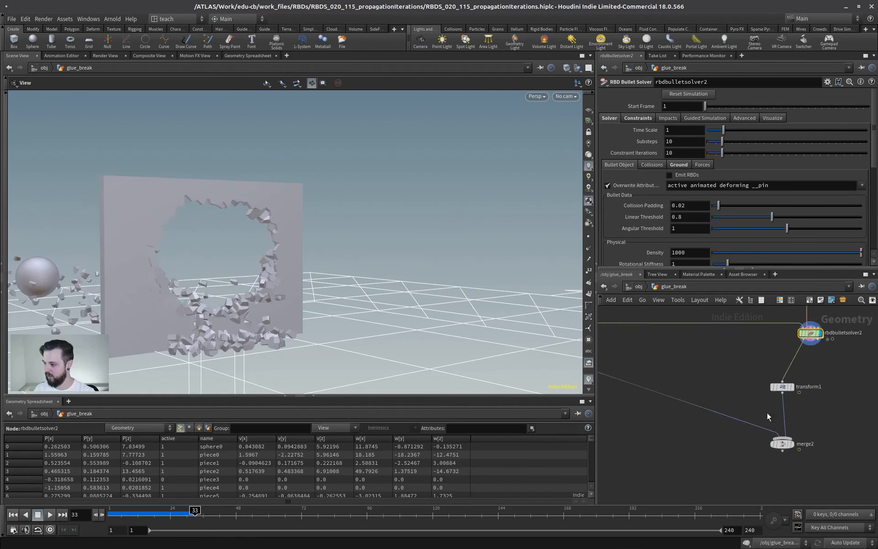
left_click(792, 445)
left_click_drag(289, 275, 232, 273)
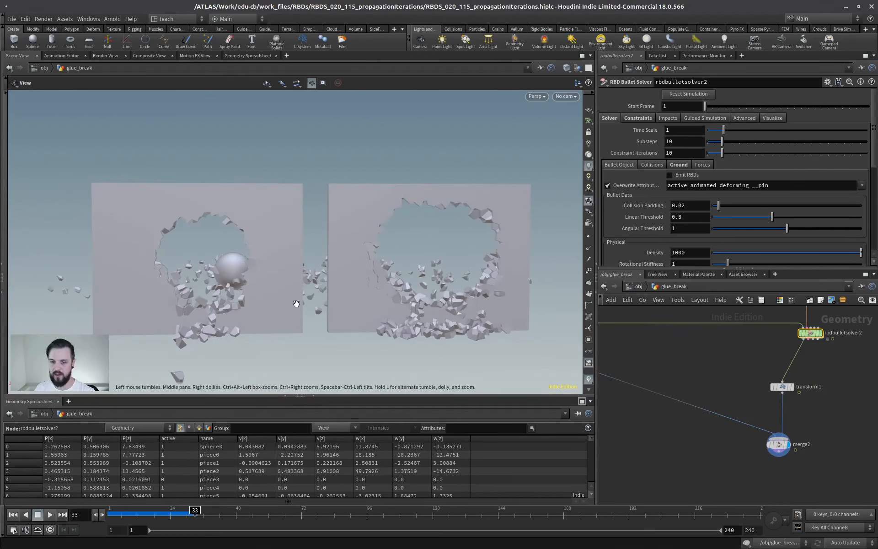
Step: Set Propagation Iterations to 30 on rbdconstraintproperties2
left_click_drag(297, 303, 456, 223)
middle_click_drag(772, 346, 683, 526)
left_click_drag(780, 345, 707, 379)
double_click(677, 208)
type("30")
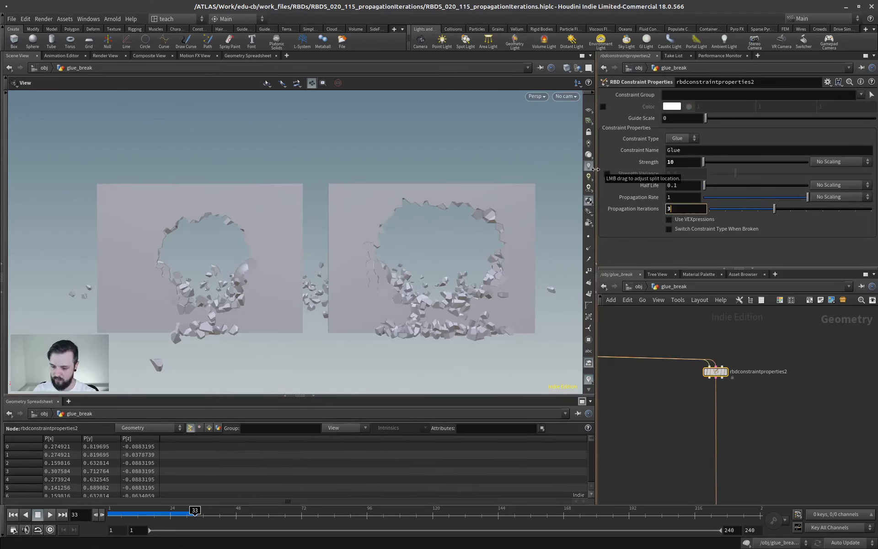
key("Return")
Step: Play the merge2 result from the first frame and stop at frame 47 to compare the two walls
middle_click_drag(647, 410, 663, 275)
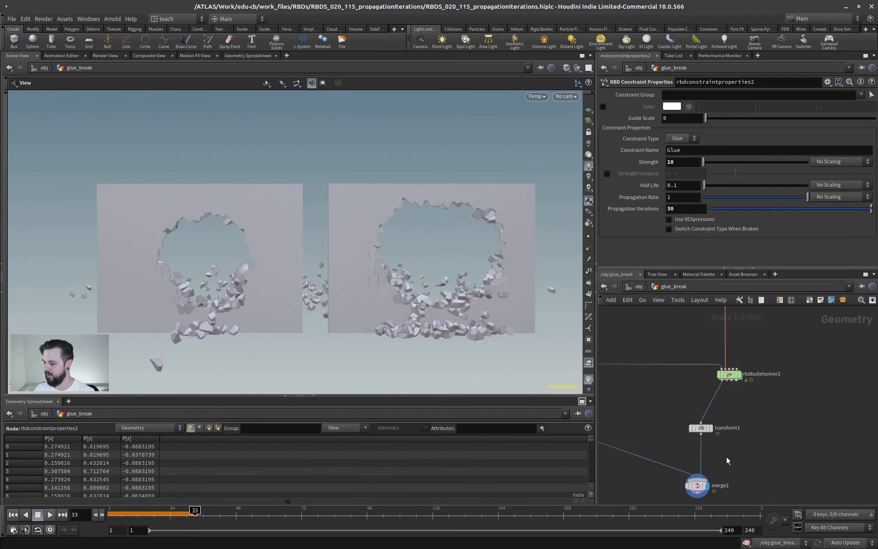
left_click(697, 485)
left_click(14, 514)
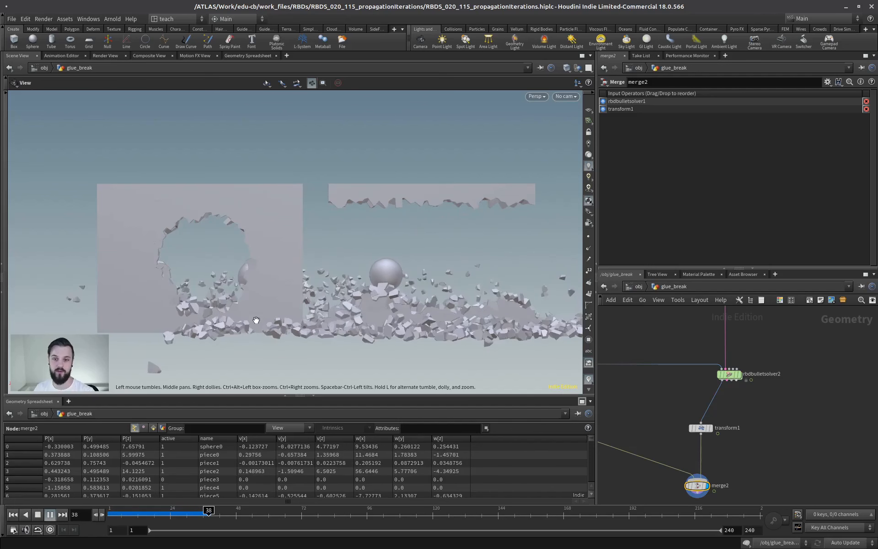
left_click(38, 514)
Step: Check the glue constraint settings on rbdconstraintproperties1, including its Propagation Iterations
middle_click_drag(683, 331, 662, 468)
left_click(705, 366)
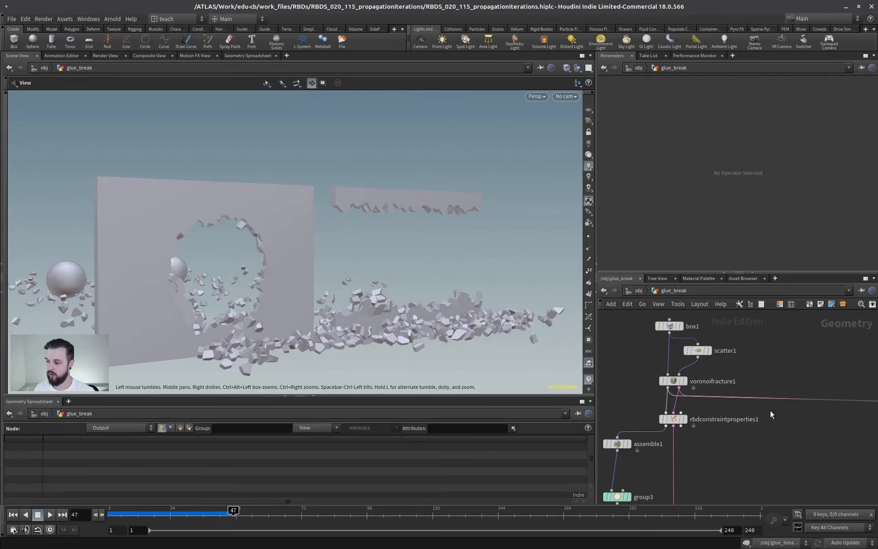
left_click(707, 417)
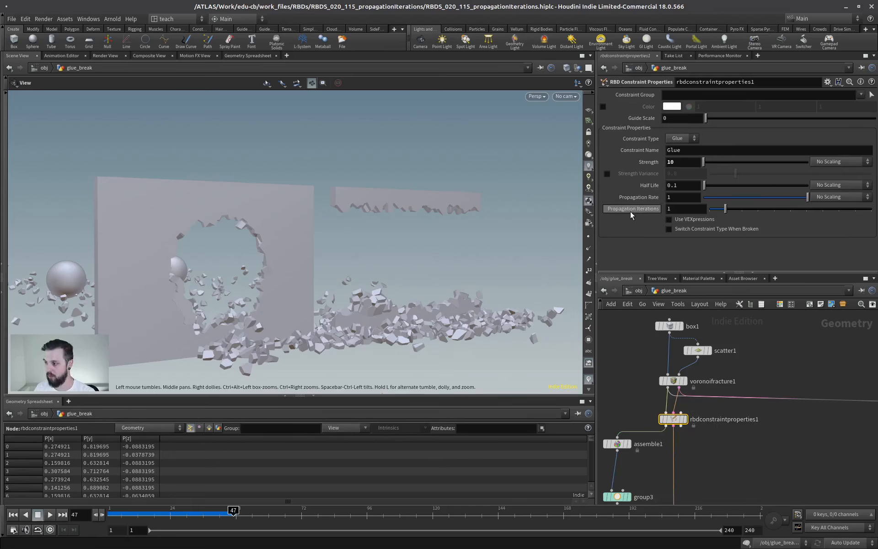
left_click(705, 450)
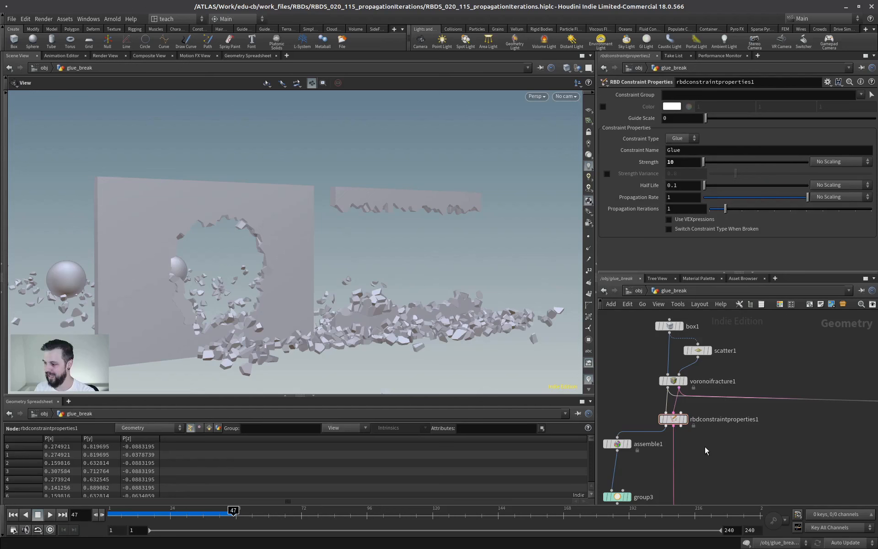
Step: Add an RBD Material Fracture node beside rbdconstraintproperties1 and show its constraint settings
key("Tab")
type("rbdm")
key("Return")
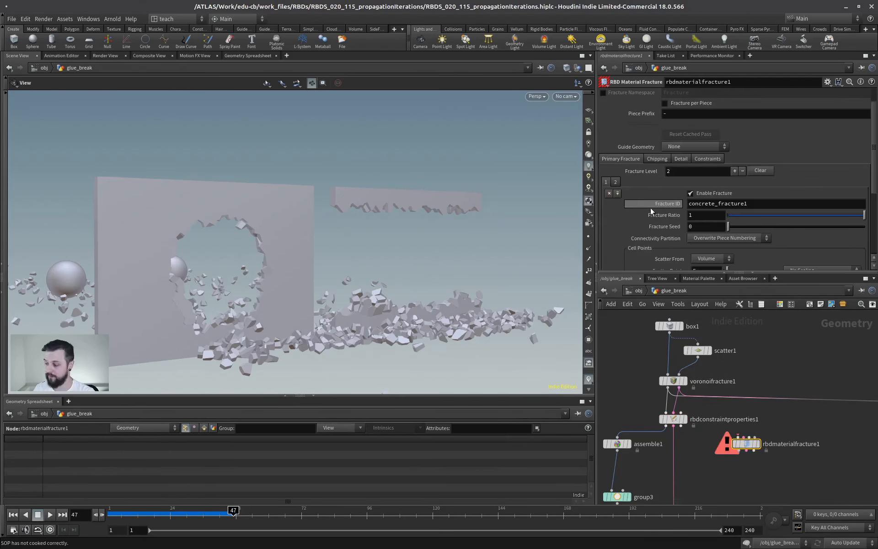
left_click(704, 158)
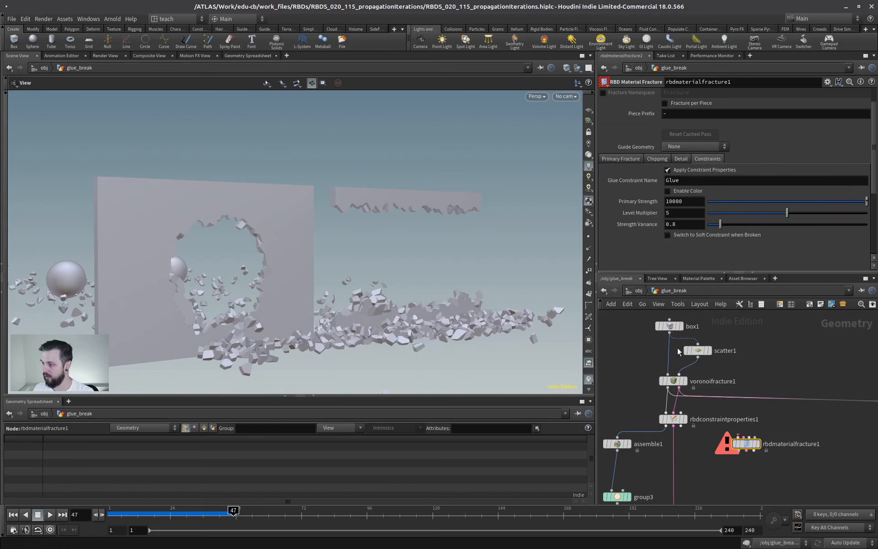
Step: Insert a Null node on the constraint output of rbdconstraintproperties1, display it, and move rbdmaterialfracture1 clear of it
key("Tab")
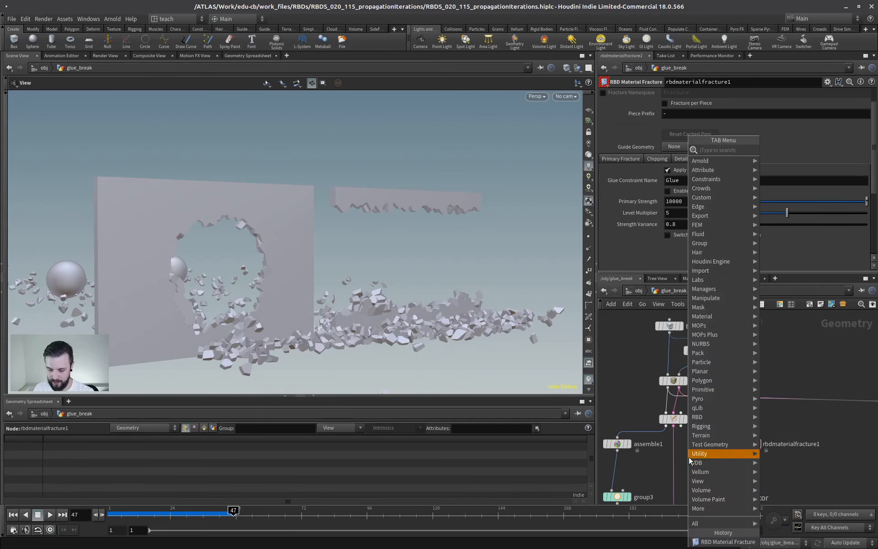
type("null")
key("Return")
left_click(680, 462)
left_click_drag(680, 461, 687, 456)
left_click(693, 459)
left_click_drag(745, 444, 751, 452)
Step: Inspect null1's primitive attributes, widening the propagationiterations and propagate_rate columns so their names are readable
left_click(675, 419)
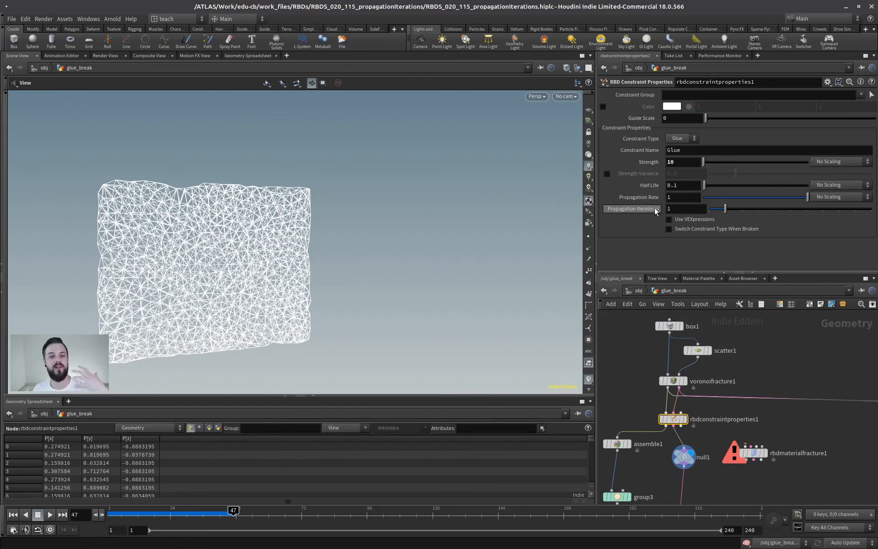
left_click(685, 456)
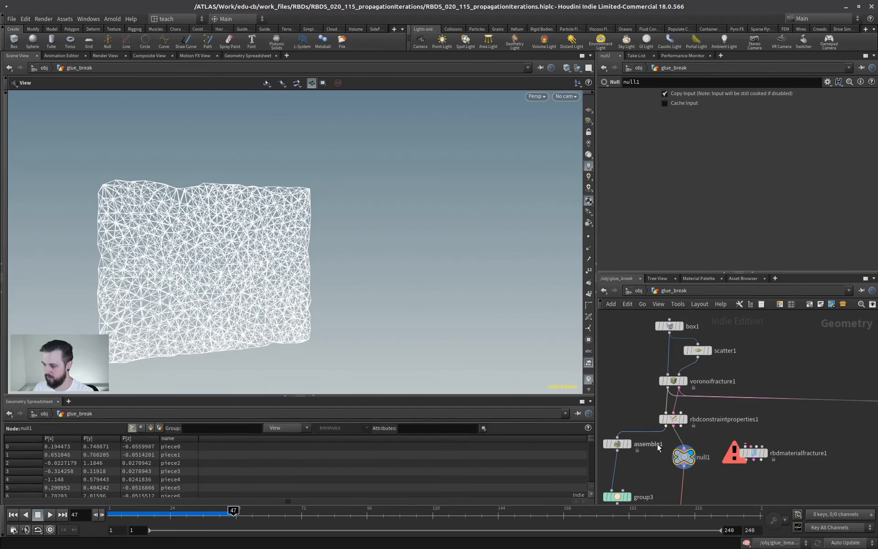
left_click(150, 428)
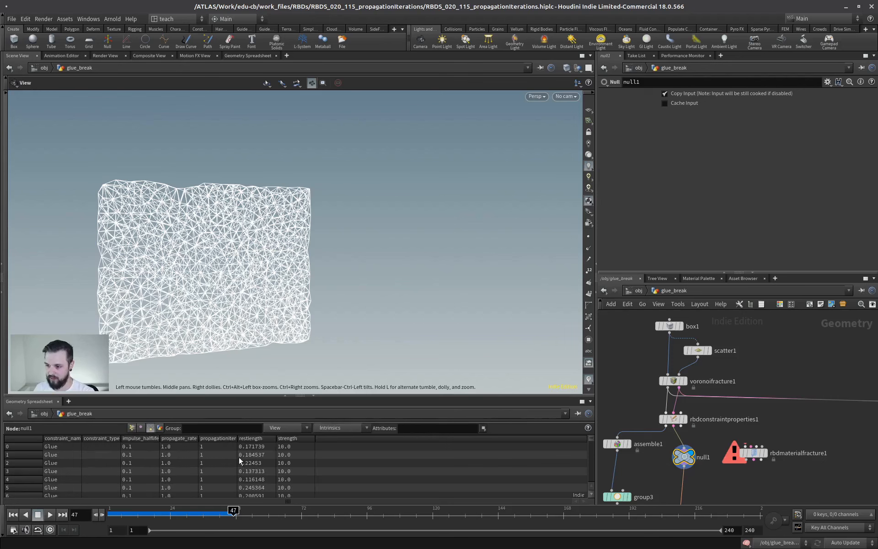
left_click_drag(237, 438, 284, 438)
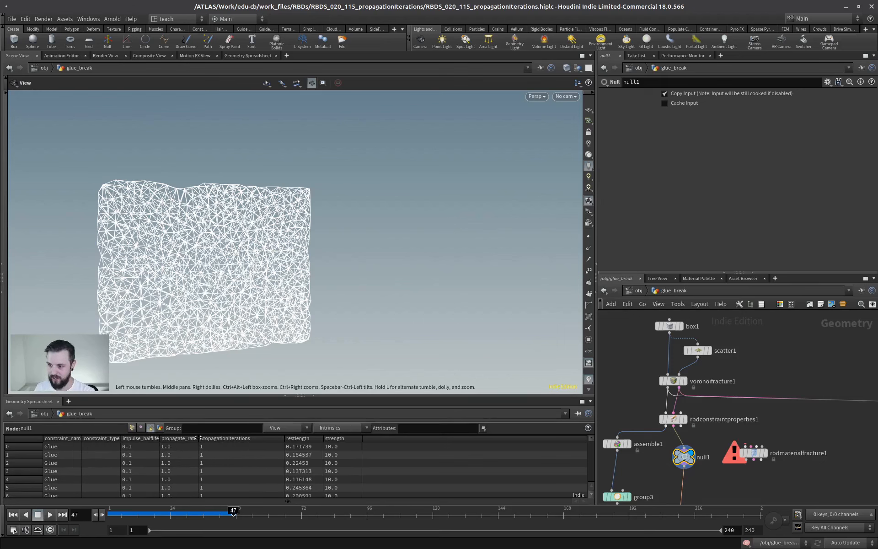
left_click_drag(198, 438, 224, 438)
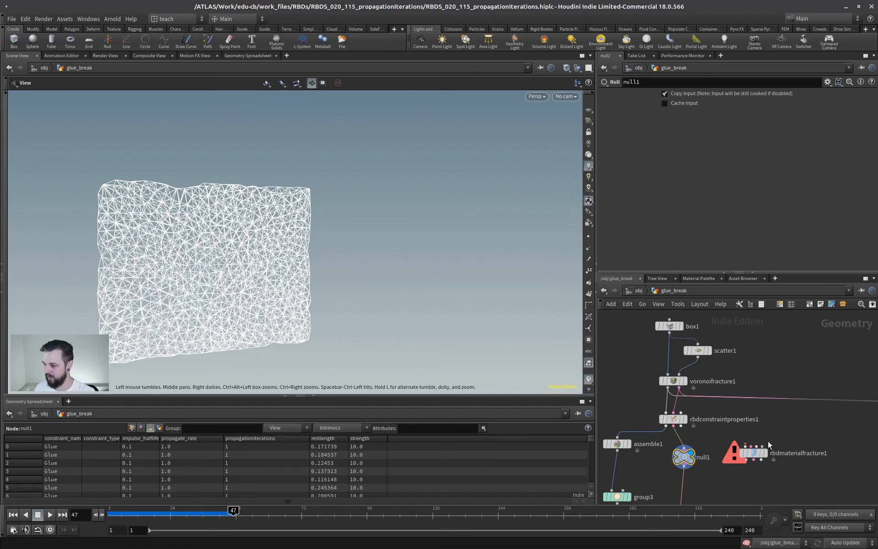
Step: Duplicate null1 below rbdmaterialfracture1 and wire the fracture node's output into the copy
middle_click_drag(767, 441, 762, 365)
left_click_drag(679, 381, 748, 427, "alt")
left_click(749, 383)
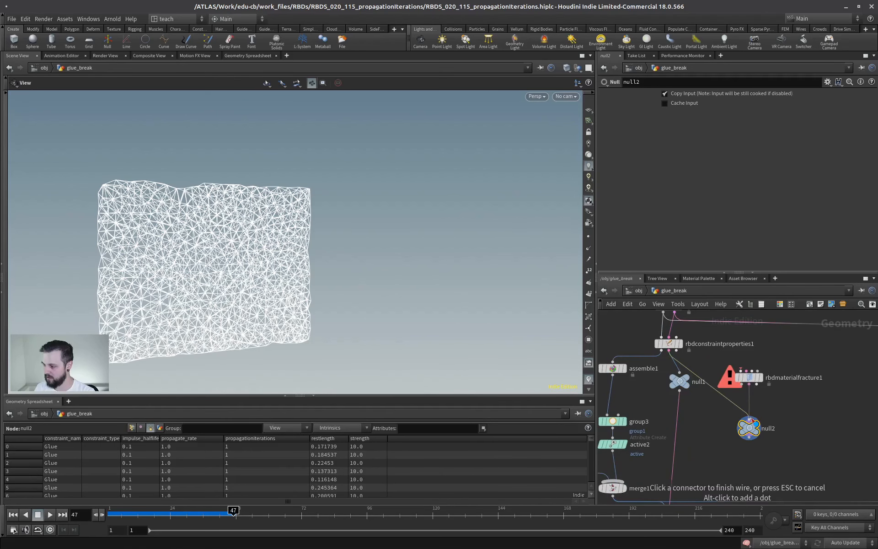
left_click(750, 419)
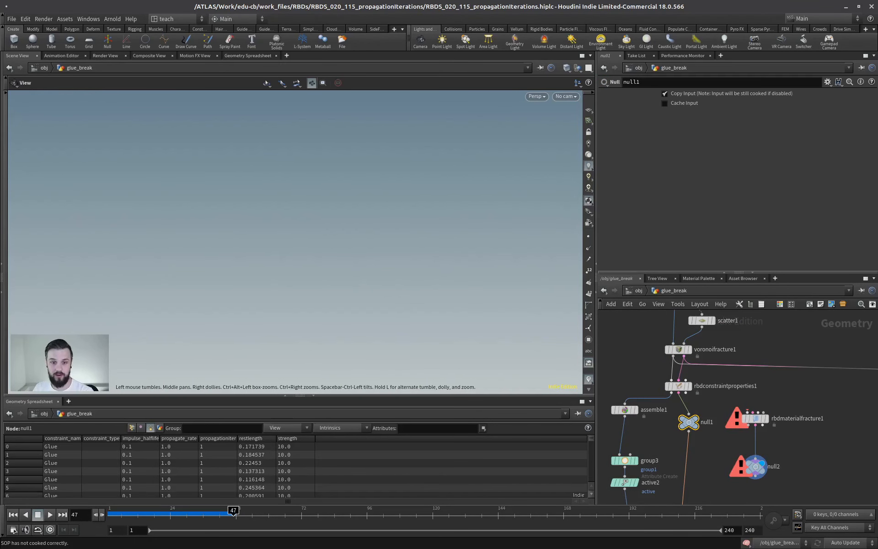
Step: Delete rbdmaterialfracture1 and both null nodes, and view the two broken walls up close again
mouse_move(697, 422)
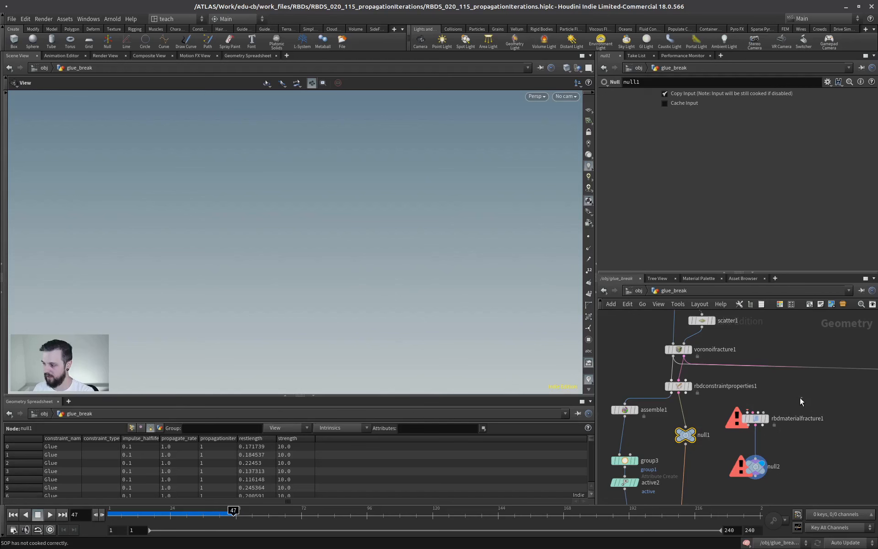
left_click_drag(801, 398, 738, 486)
key("Delete")
left_click(686, 435)
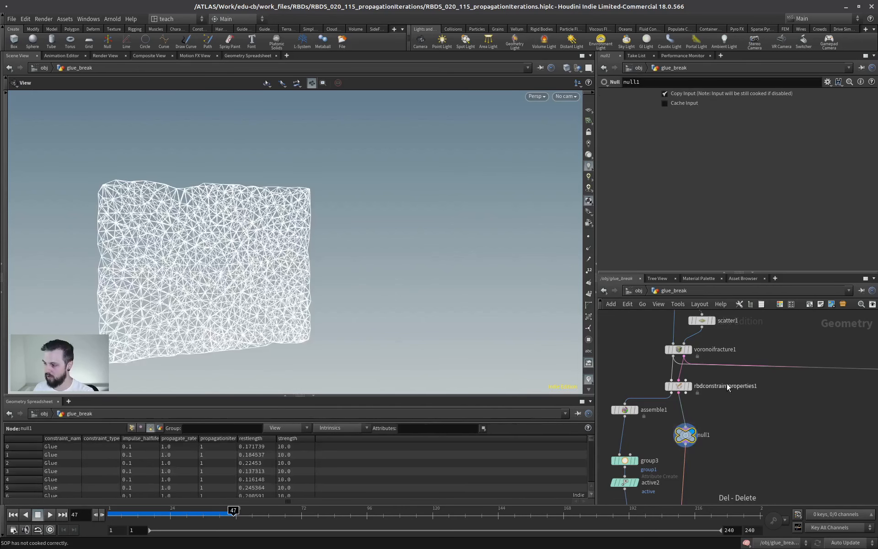
key("Delete")
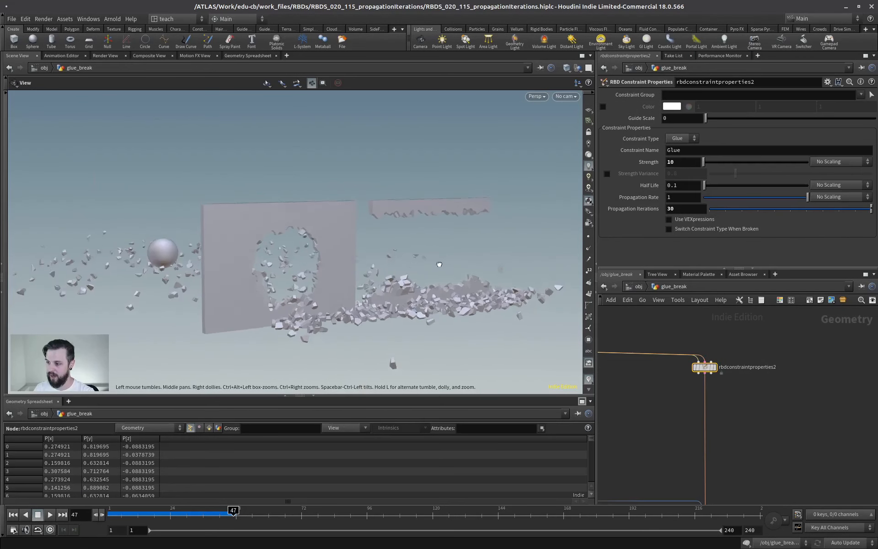
scroll(439, 264, "up", 5)
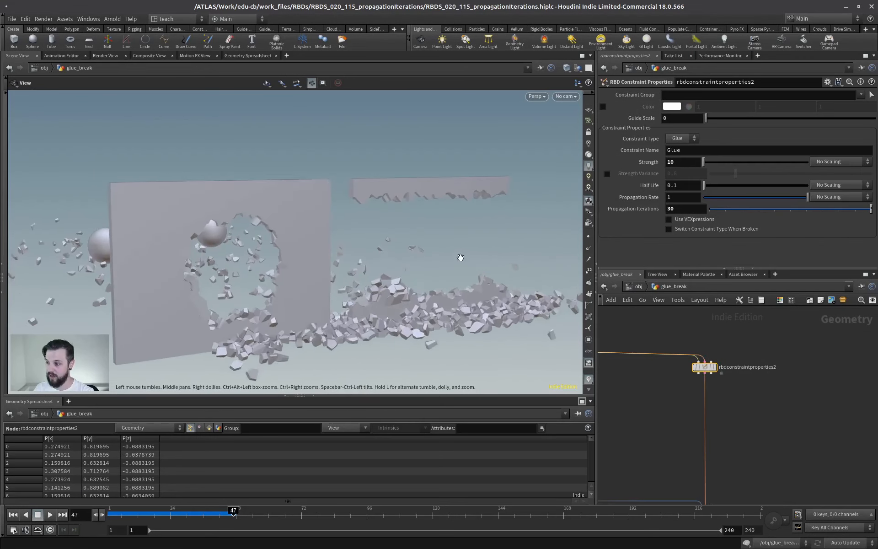